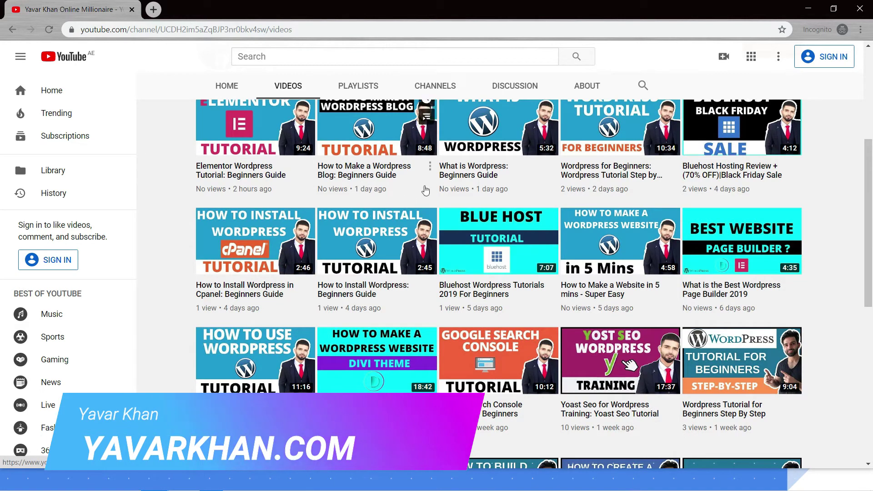
# - Scroll the YouTube channel page back to the top and switch to Filmora9's project with 10 clips
pyautogui.scroll(5, 532, 254)
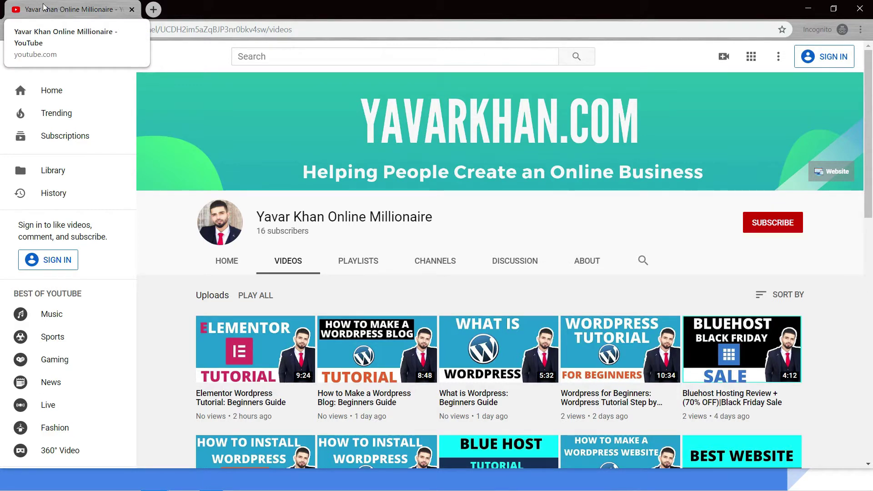
pyautogui.hotkey('alt', 'Tab')
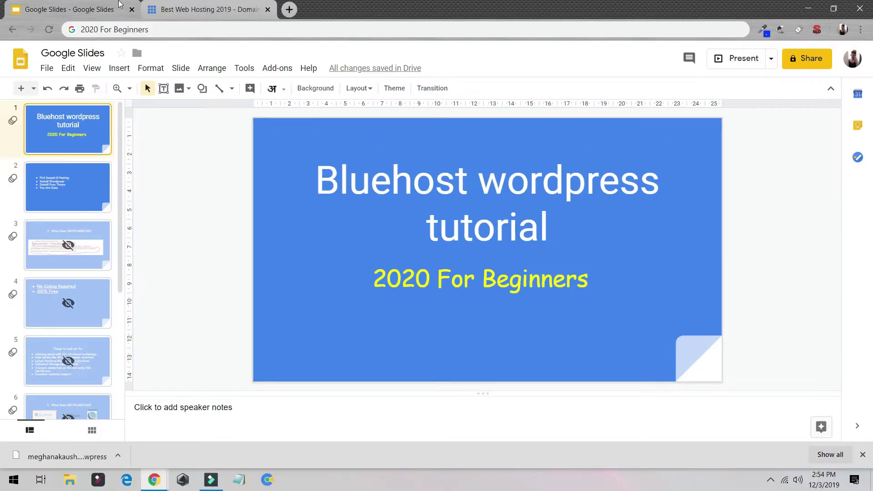
# - Return to Chrome and load wordpress.org in a new tab
pyautogui.hotkey('ctrl', 'Tab')
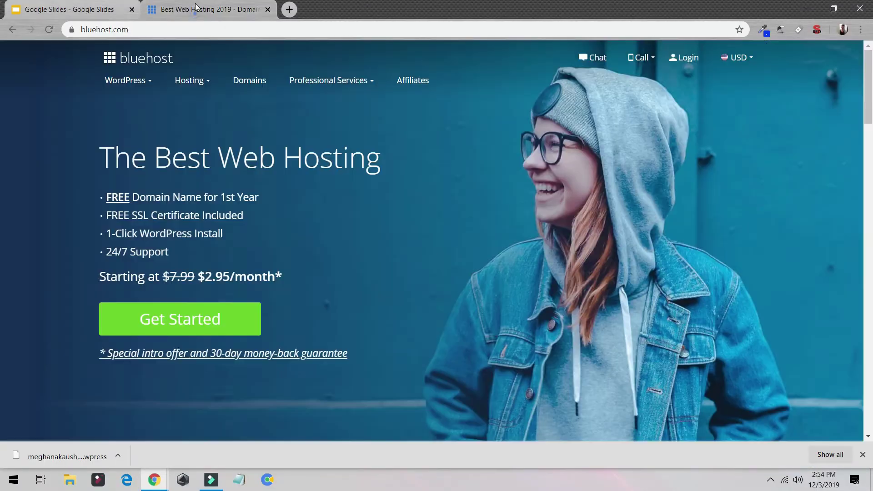
pyautogui.moveTo(357, 87)
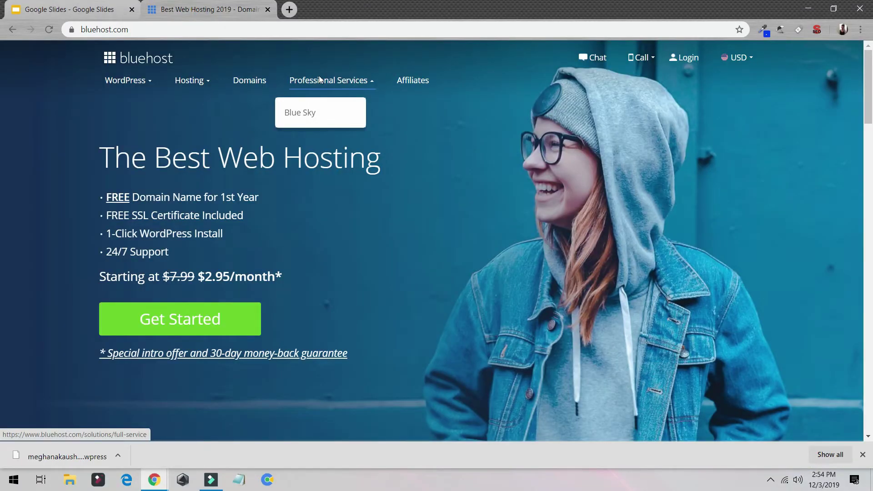
pyautogui.hotkey('ctrl', 't')
pyautogui.write('word')
pyautogui.press('BackSpace')
pyautogui.press('BackSpace')
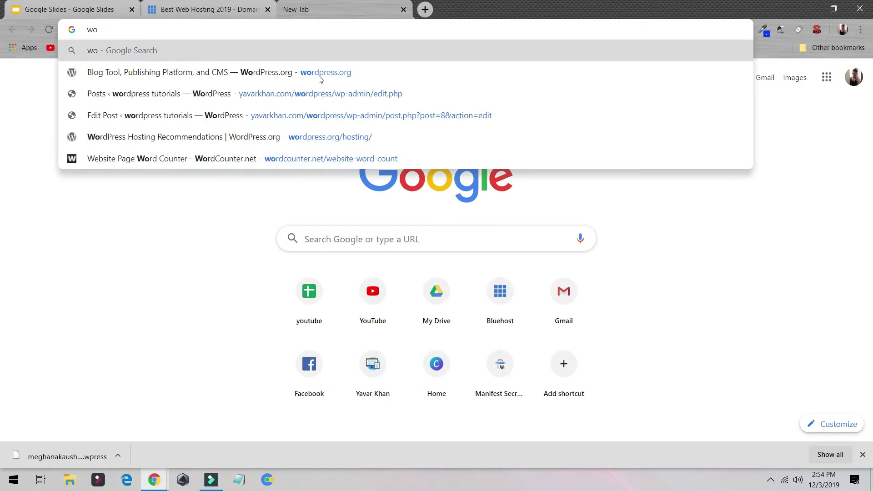
pyautogui.write('rd')
pyautogui.press('Return')
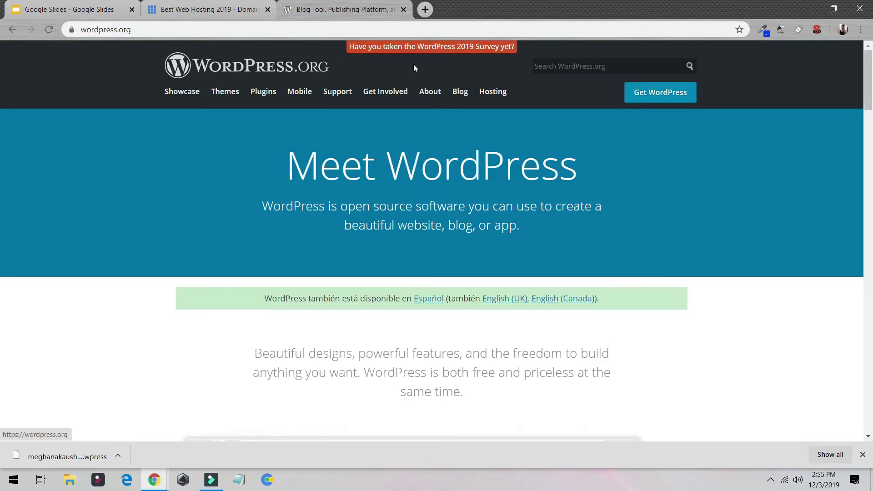
# - Review WordPress.org's hosting recommendations featuring Bluehost, then close that tab
pyautogui.click(493, 92)
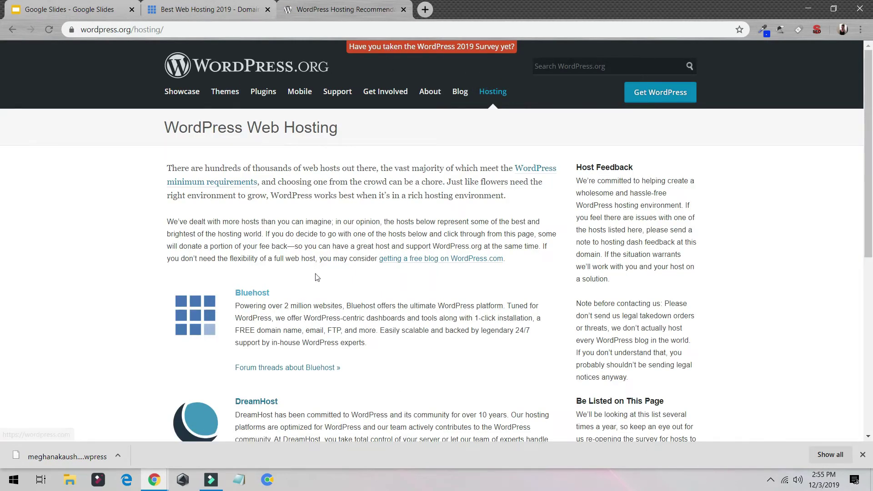
pyautogui.moveTo(290, 306); pyautogui.dragTo(249, 292)
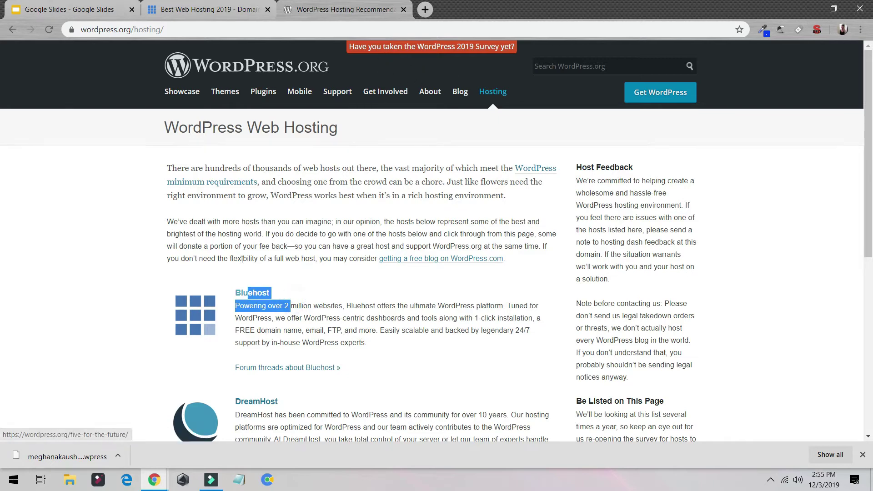
pyautogui.scroll(-5, 242, 259)
pyautogui.scroll(5, 276, 169)
pyautogui.hotkey('ctrl', 'w')
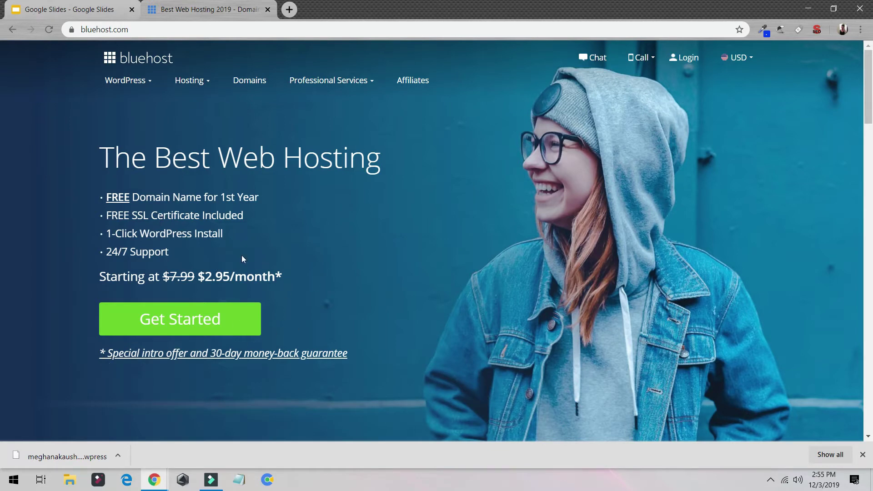
# - Compare Bluehost's shared hosting plans and select Choice Plus at $5.45/mo
pyautogui.click(216, 315)
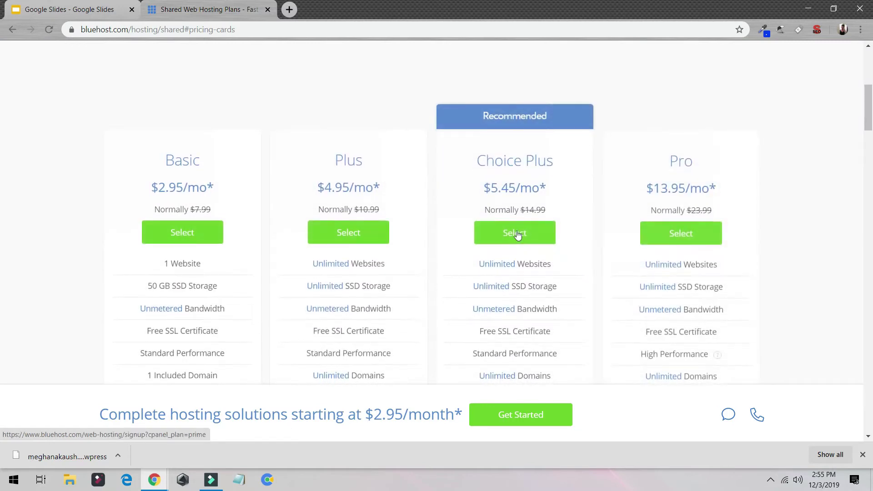
pyautogui.moveTo(554, 260); pyautogui.dragTo(488, 260)
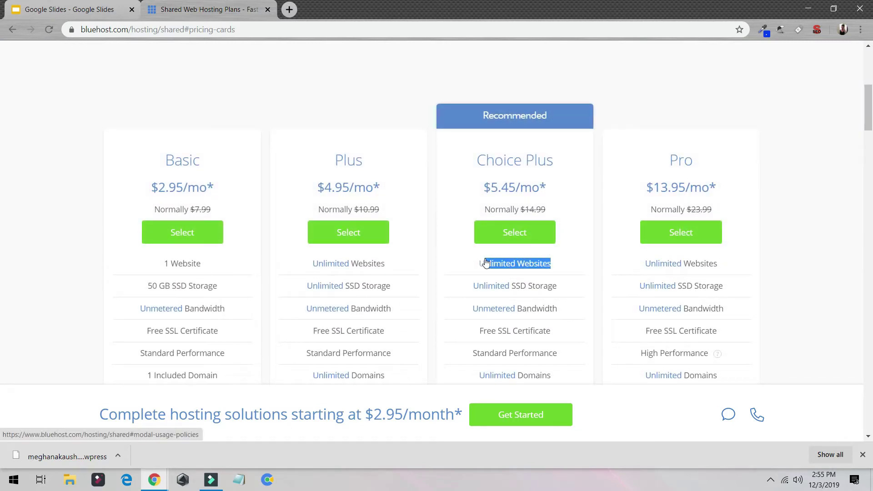
pyautogui.scroll(-5, 486, 263)
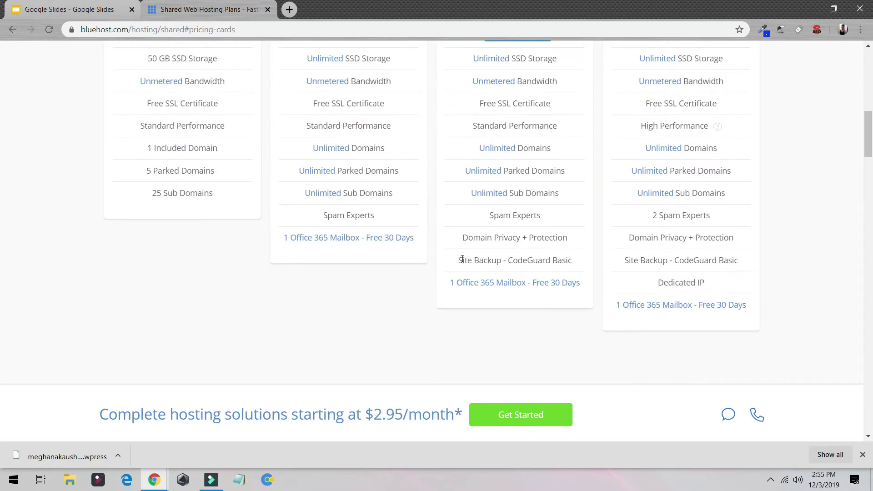
pyautogui.scroll(5, 462, 259)
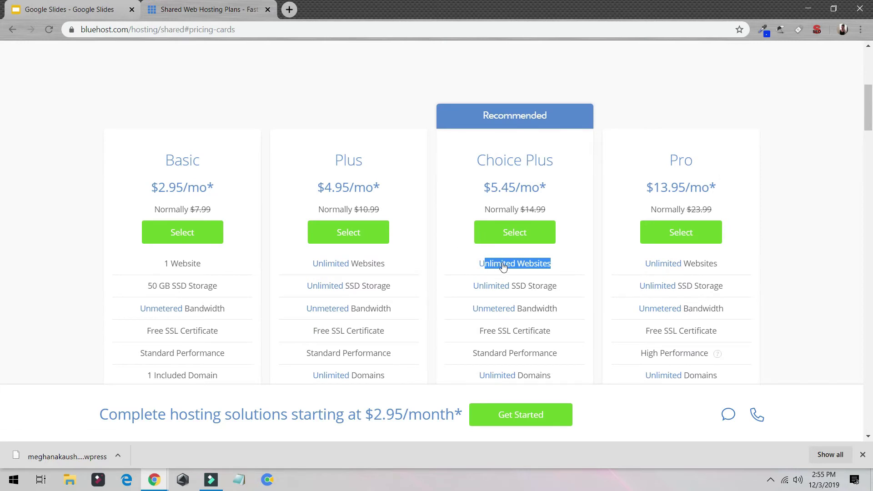
pyautogui.scroll(3, 523, 232)
pyautogui.click(512, 346)
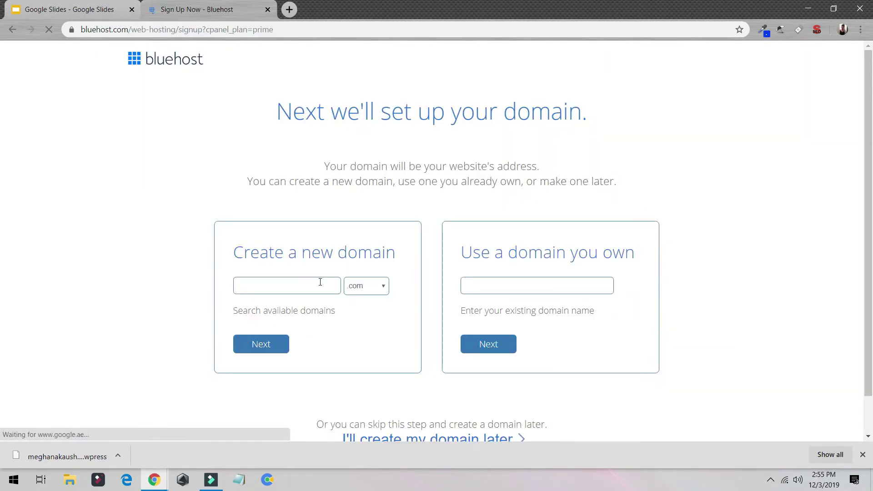
# - Enter a new domain name from the suggestions and confirm it is available
pyautogui.click(319, 281)
pyautogui.click(286, 307)
pyautogui.click(275, 348)
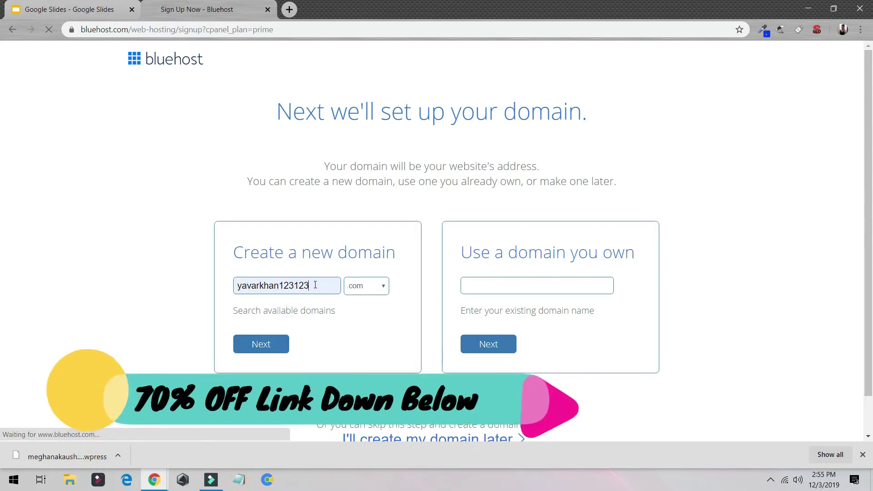
pyautogui.moveTo(305, 285); pyautogui.dragTo(203, 267)
pyautogui.scroll(-3, 332, 191)
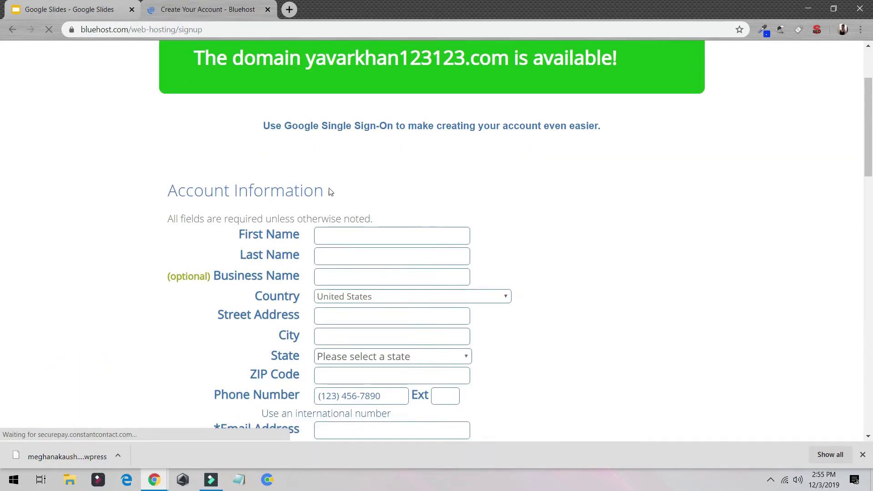
pyautogui.scroll(-2, 403, 317)
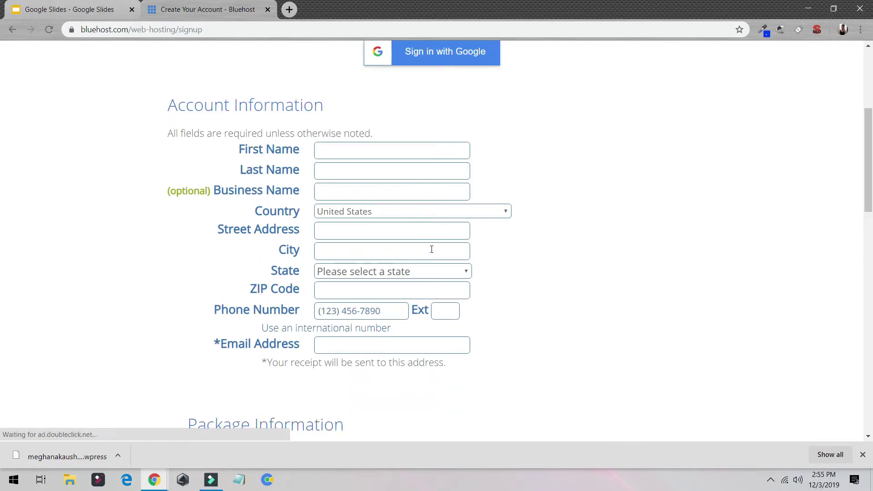
pyautogui.scroll(2, 375, 243)
pyautogui.scroll(-15, 510, 218)
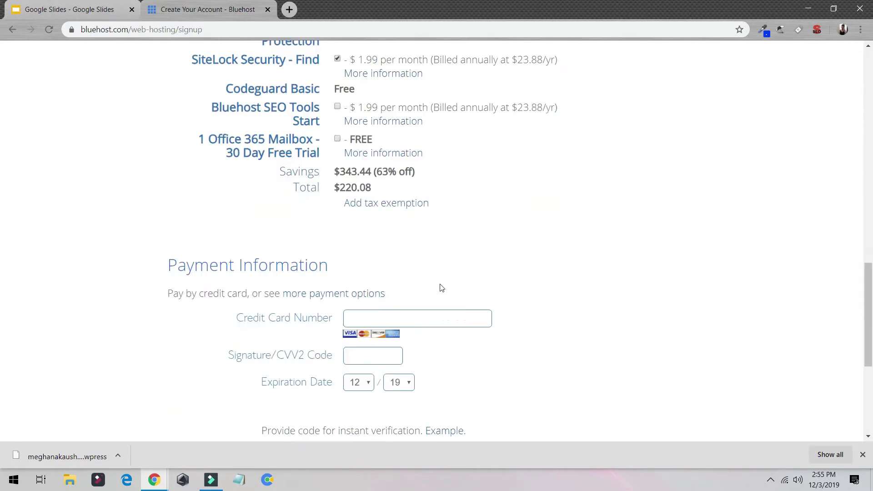
pyautogui.scroll(3, 421, 264)
pyautogui.scroll(2, 343, 205)
# - Set the account plan to Prime 12 Month and add SEO Tools and Office 365, totalling $137.16
pyautogui.click(382, 112)
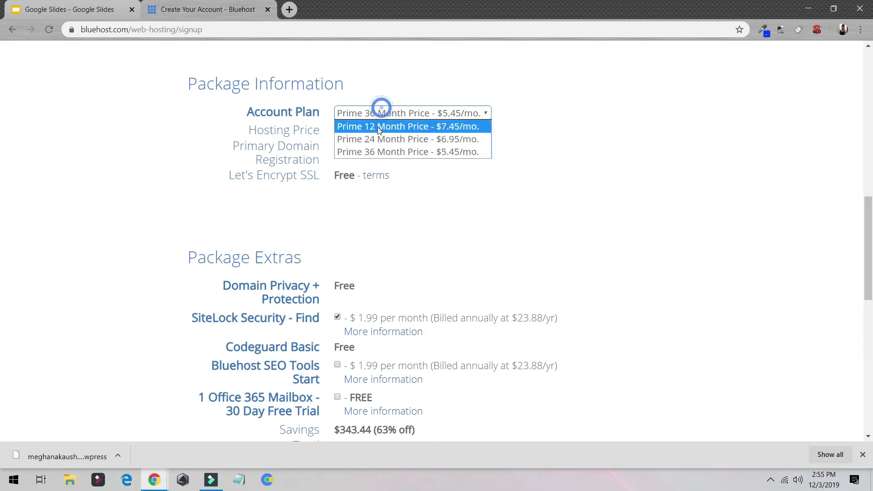
pyautogui.click(377, 126)
pyautogui.scroll(-2, 381, 163)
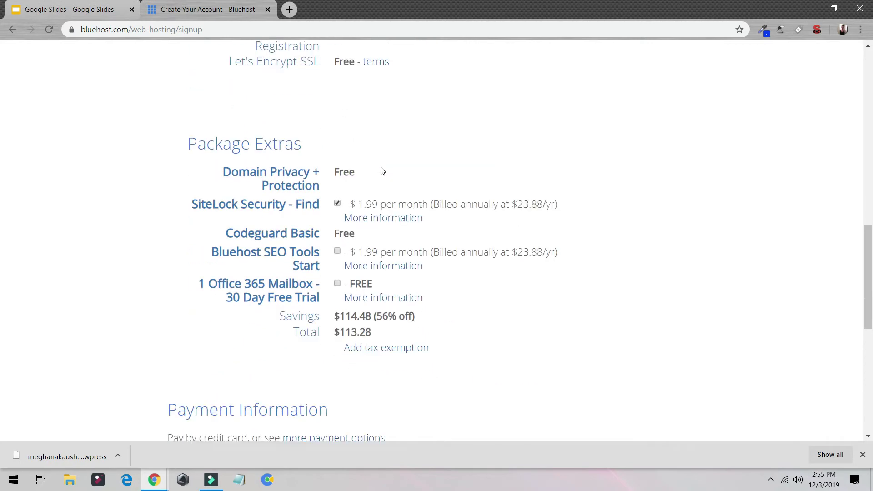
pyautogui.moveTo(378, 337); pyautogui.dragTo(266, 302)
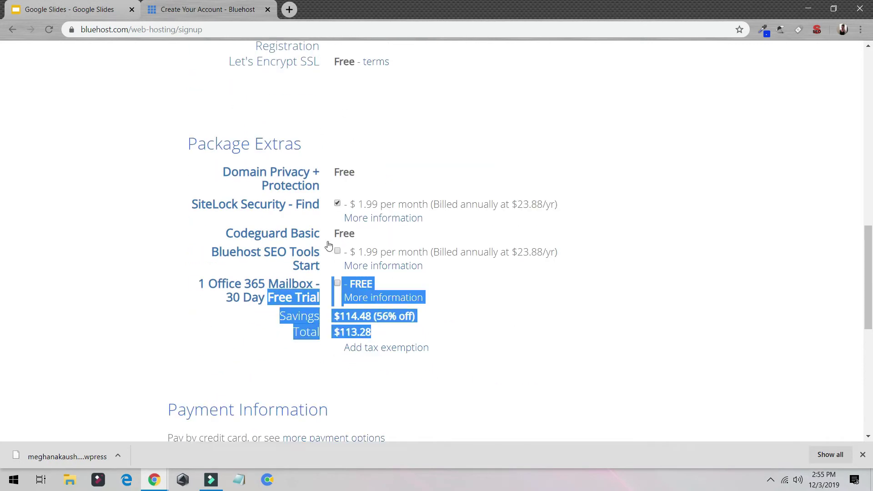
pyautogui.click(337, 252)
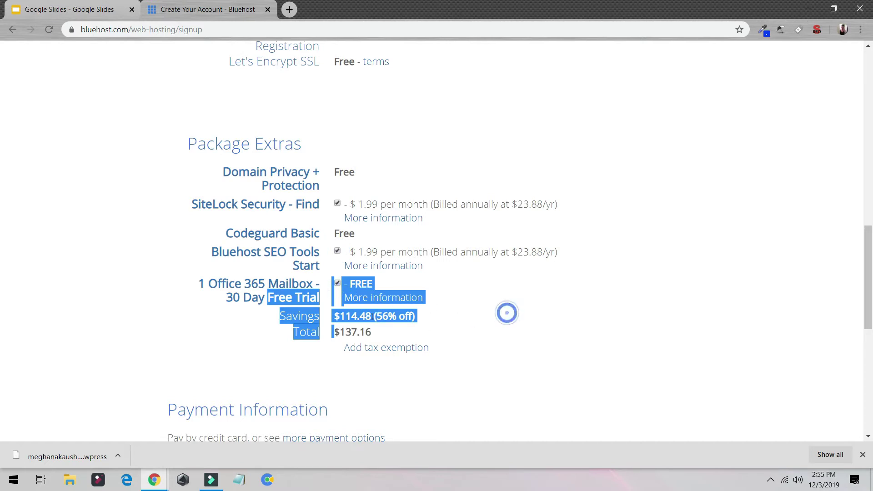
pyautogui.scroll(-4, 287, 311)
pyautogui.scroll(3, 287, 311)
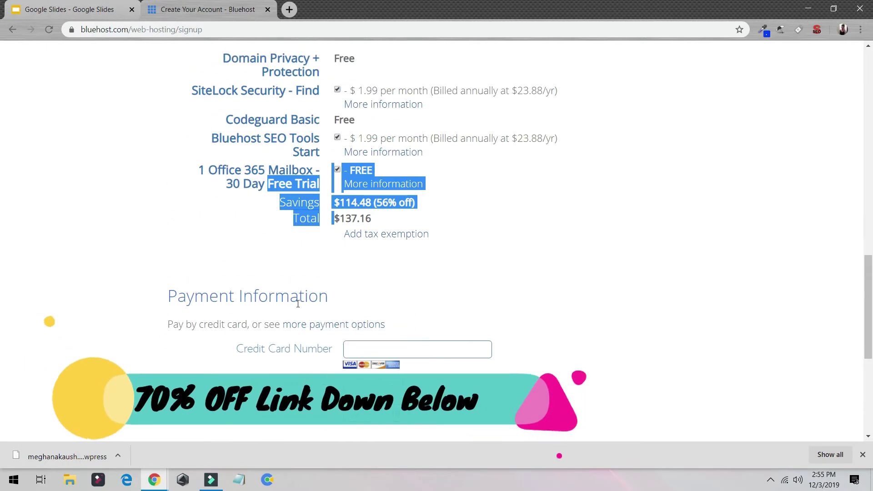
pyautogui.click(203, 245)
pyautogui.scroll(3, 209, 248)
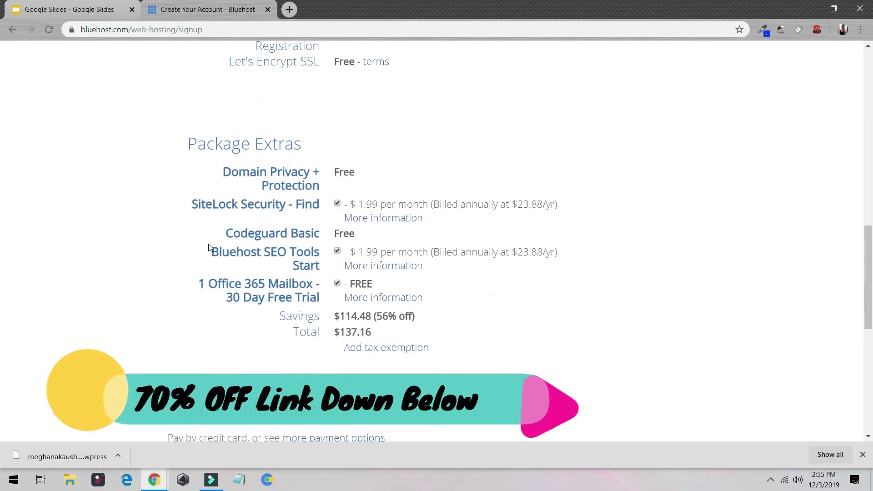
pyautogui.scroll(-1, 472, 323)
pyautogui.scroll(10, 473, 323)
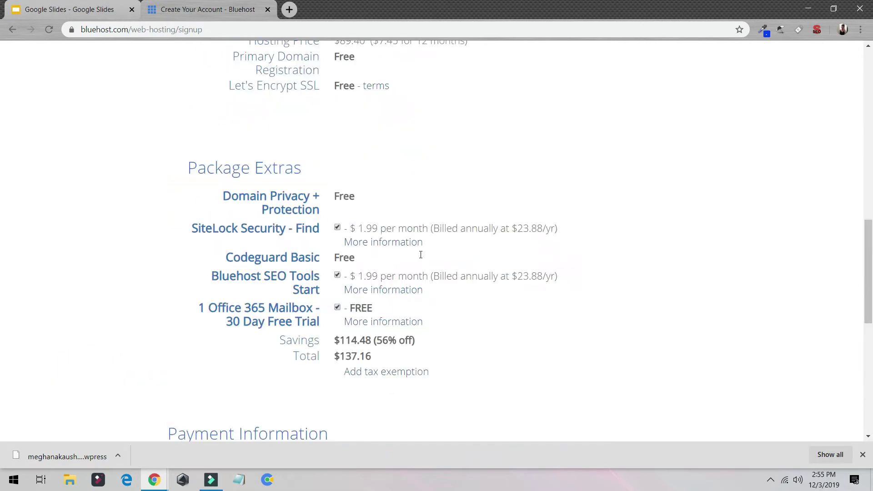
pyautogui.click(198, 30)
# - Load the Bluehost portal and browse My Sites, including My Blog and Cutting in style
pyautogui.write('blu')
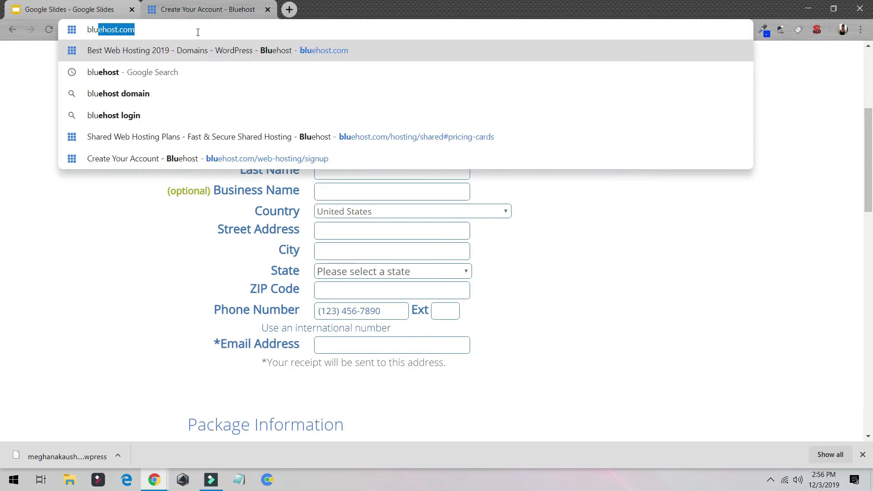
pyautogui.press('Return')
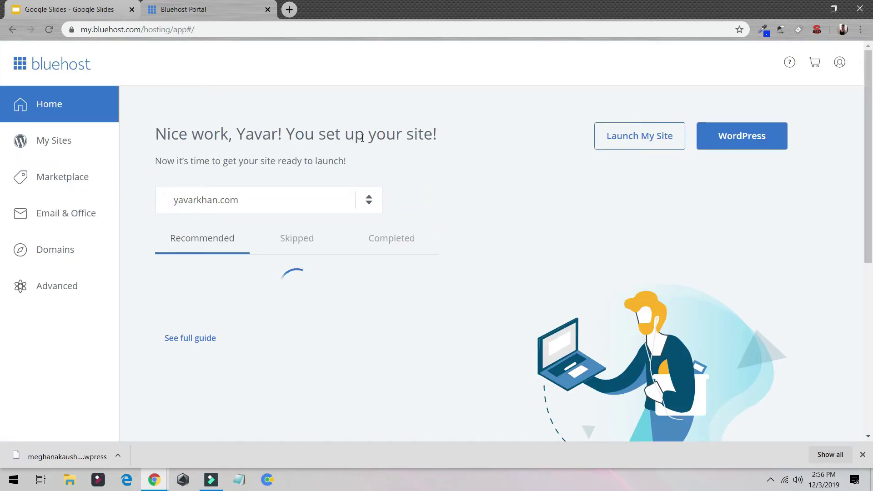
pyautogui.click(87, 151)
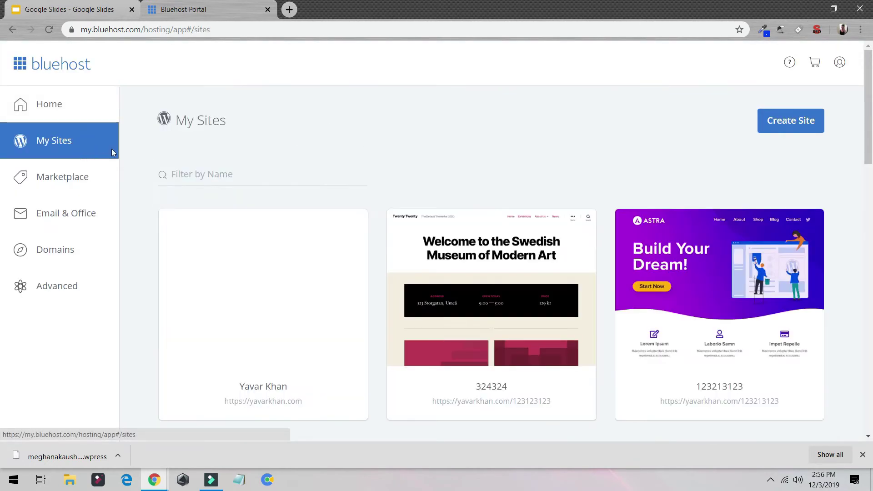
pyautogui.scroll(-4, 473, 292)
pyautogui.scroll(-5, 523, 300)
pyautogui.scroll(10, 455, 260)
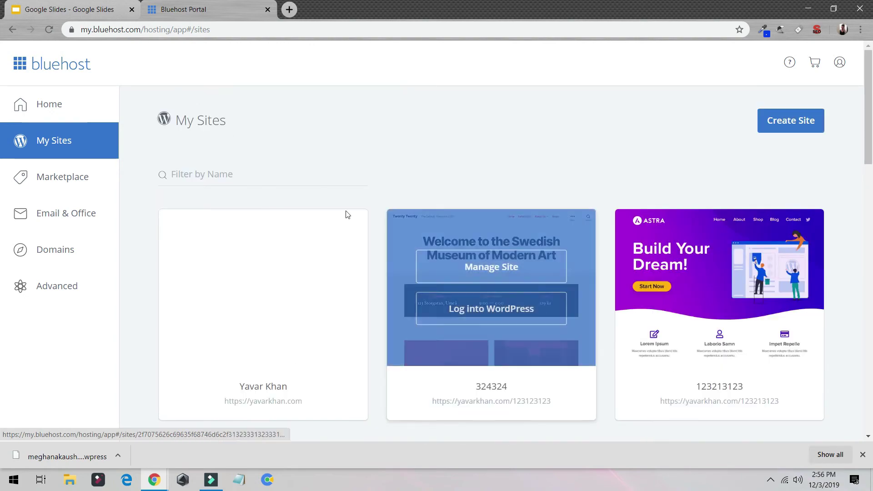
pyautogui.scroll(-15, 565, 226)
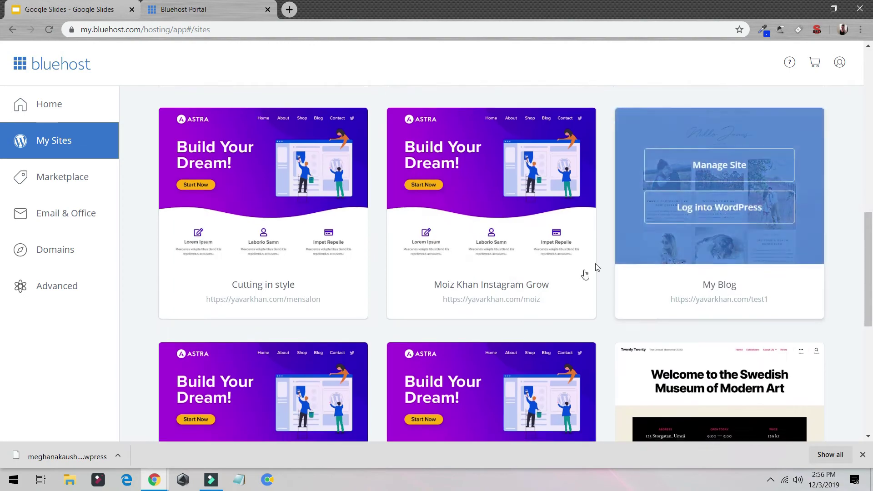
pyautogui.scroll(13, 728, 319)
pyautogui.scroll(2, 352, 240)
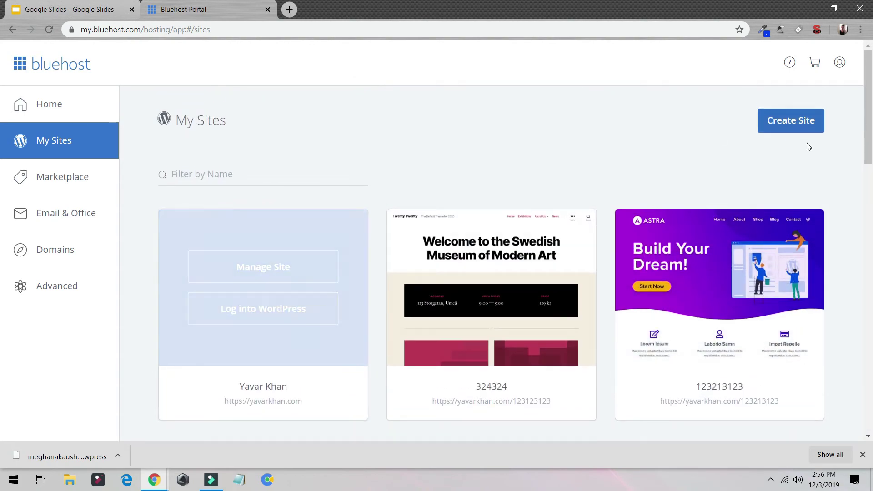
# - Start a new WordPress site named demo123213 with a tagline
pyautogui.click(791, 119)
pyautogui.write('demo')
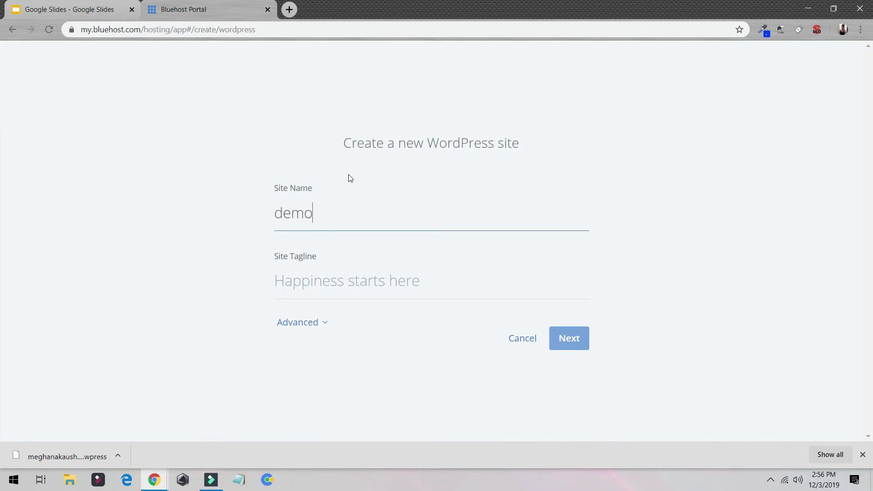
pyautogui.press('Tab')
pyautogui.write('de')
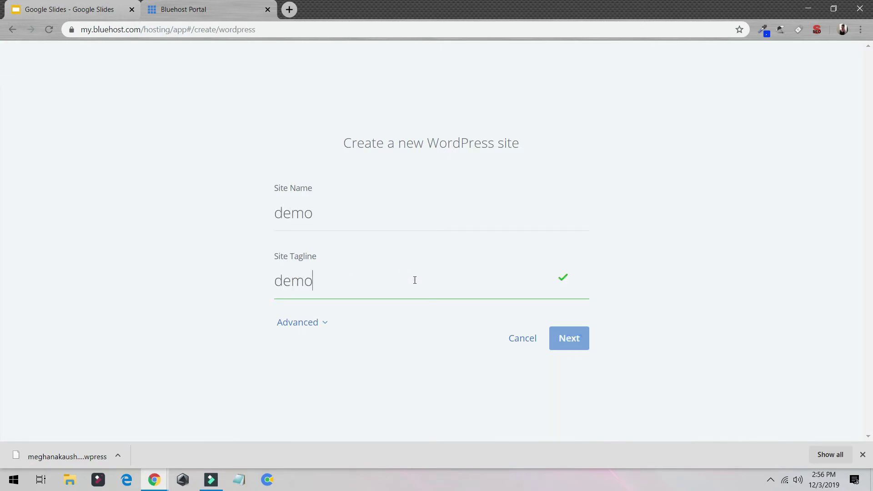
pyautogui.click(362, 210)
pyautogui.write('123213')
pyautogui.click(319, 299)
pyautogui.click(568, 338)
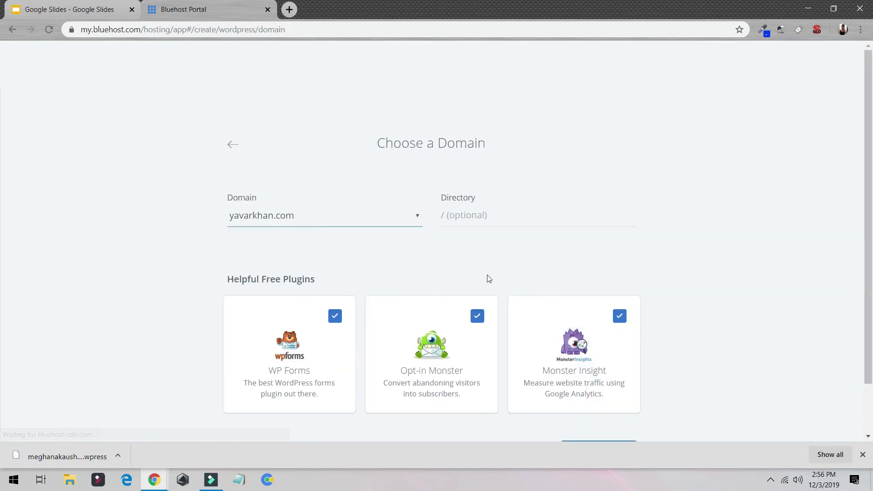
# - Set the install directory to /demo1234, keep the three free plugins, and begin installing
pyautogui.click(490, 215)
pyautogui.write('/demo')
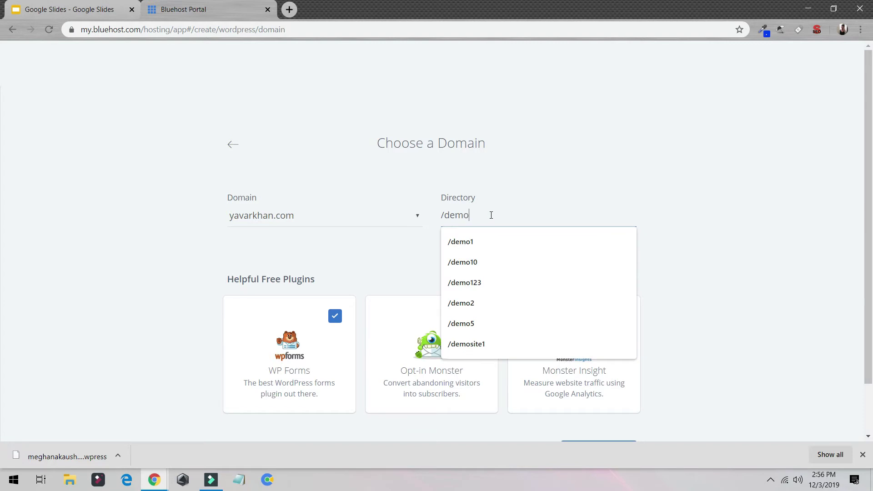
pyautogui.write('1234')
pyautogui.scroll(-2, 491, 215)
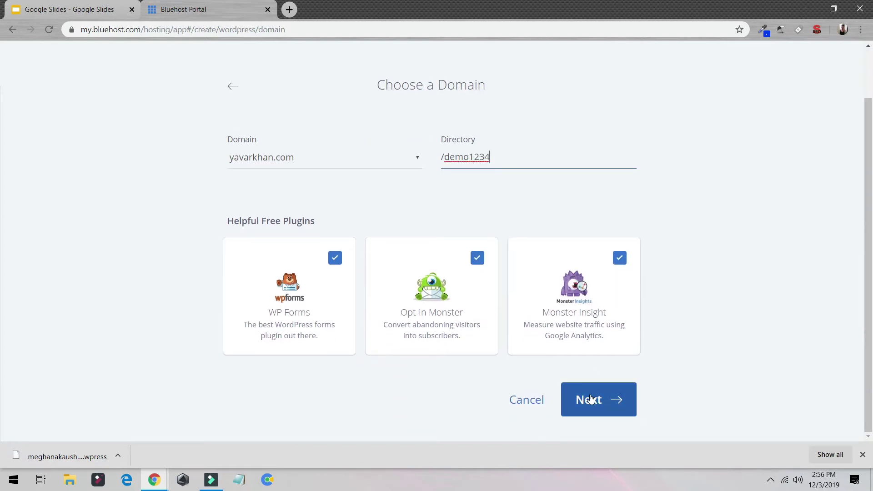
pyautogui.click(589, 400)
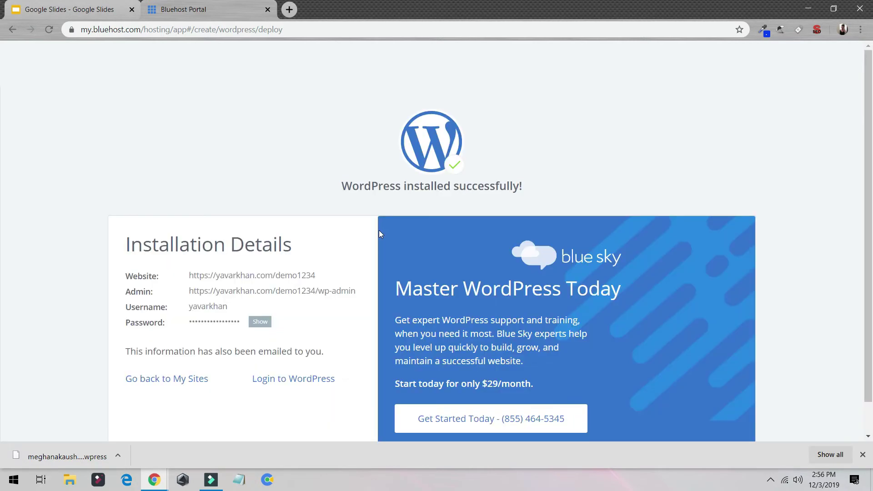
# - After installation finishes, log in to WordPress for the site at /demo1234
pyautogui.click(279, 344)
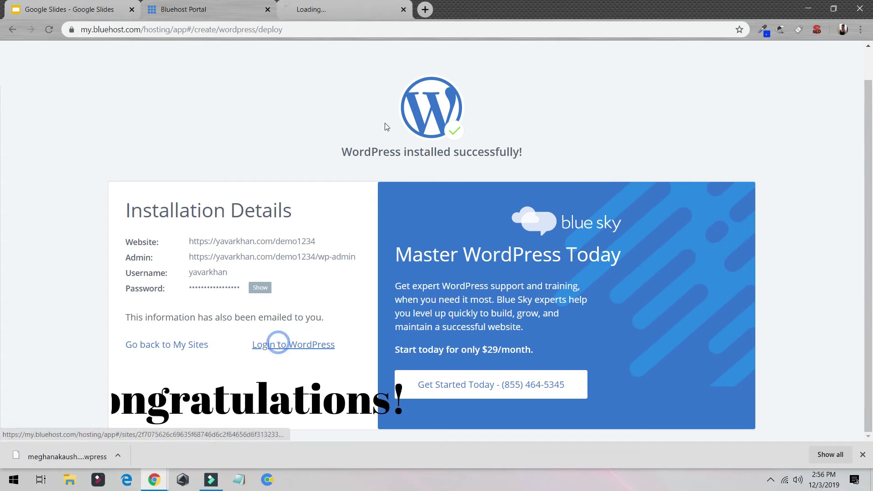
# - Look over the new site's WPForms welcome page in wp-admin, then return to the Bluehost Portal tab
pyautogui.click(357, 14)
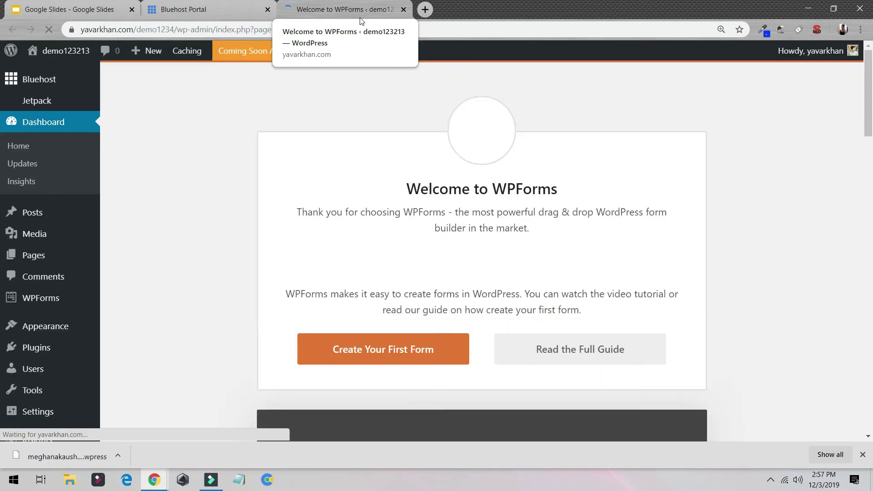
pyautogui.scroll(-10, 200, 270)
pyautogui.click(208, 14)
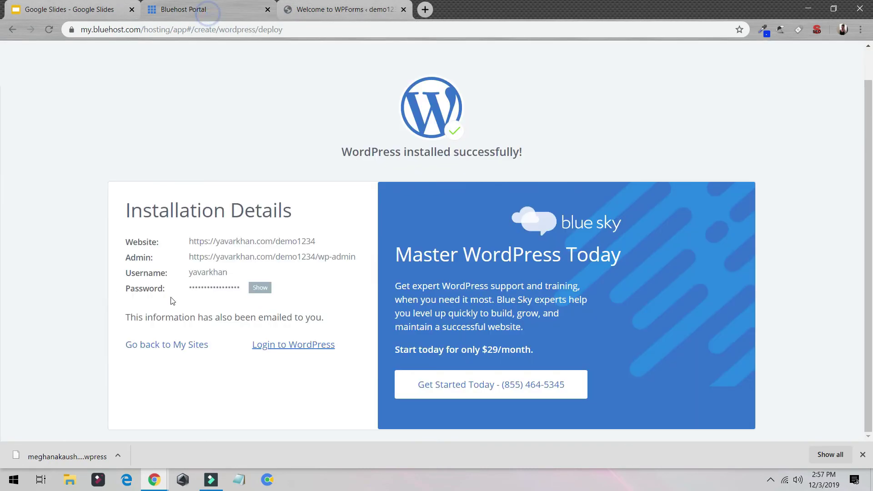
# - Go back to My Sites and open Bluehost's Contact Us page through the help center
pyautogui.click(176, 350)
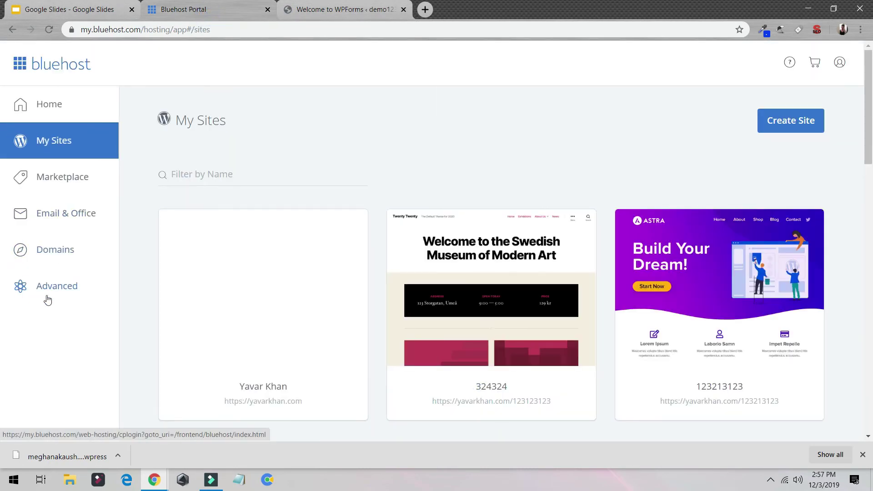
pyautogui.click(790, 61)
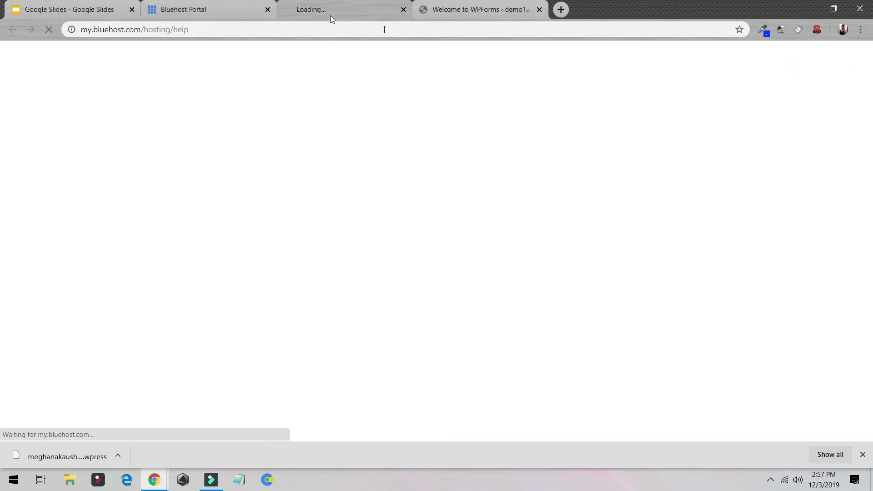
pyautogui.scroll(-12, 405, 164)
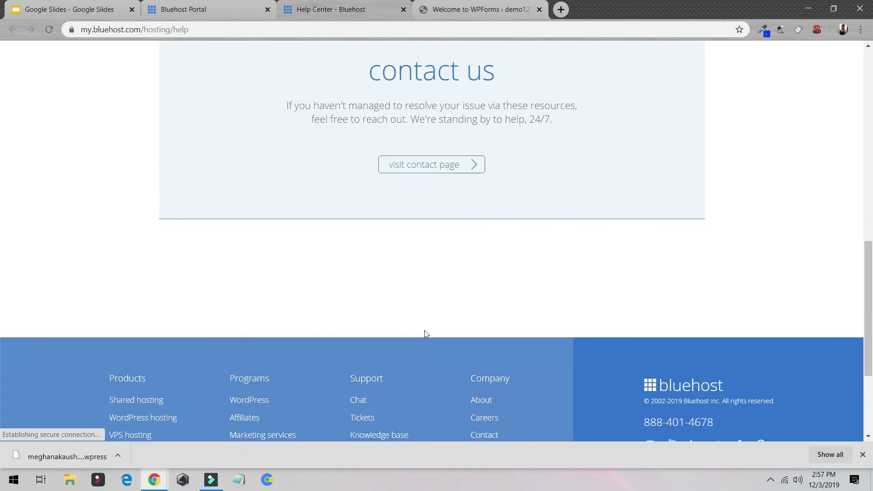
pyautogui.scroll(3, 425, 332)
pyautogui.moveTo(552, 233); pyautogui.dragTo(518, 234)
pyautogui.click(444, 273)
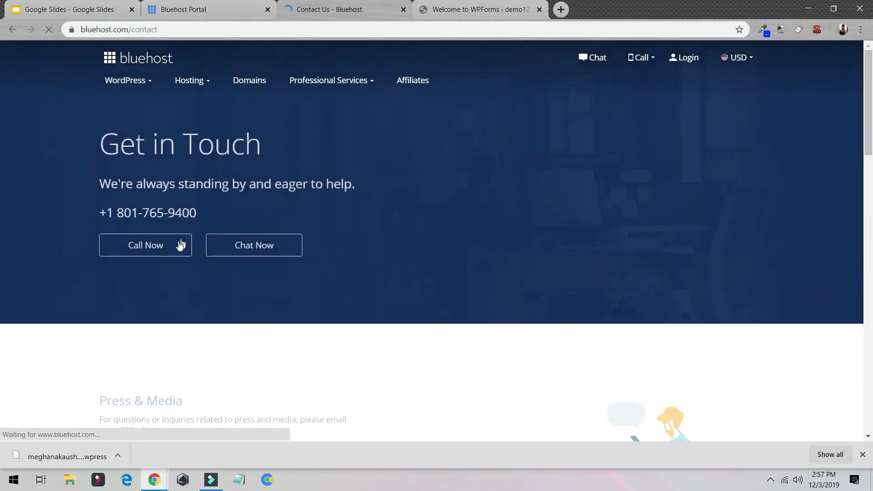
pyautogui.scroll(-10, 263, 250)
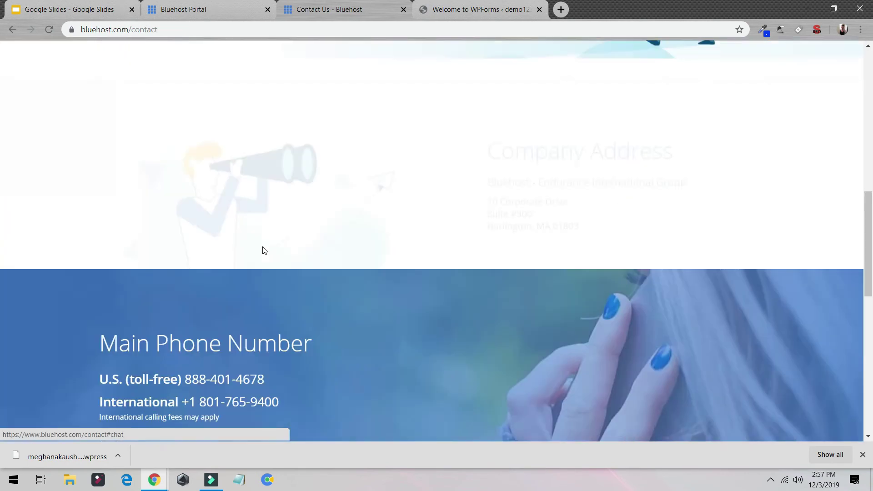
pyautogui.scroll(8, 549, 145)
# - Open the Bluehost section of the new site's WordPress admin
pyautogui.click(482, 10)
pyautogui.scroll(8, 35, 121)
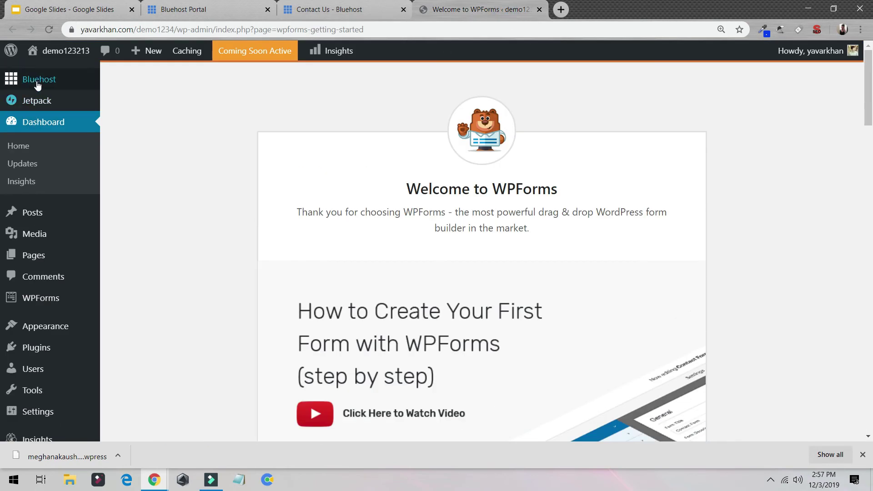
pyautogui.click(38, 82)
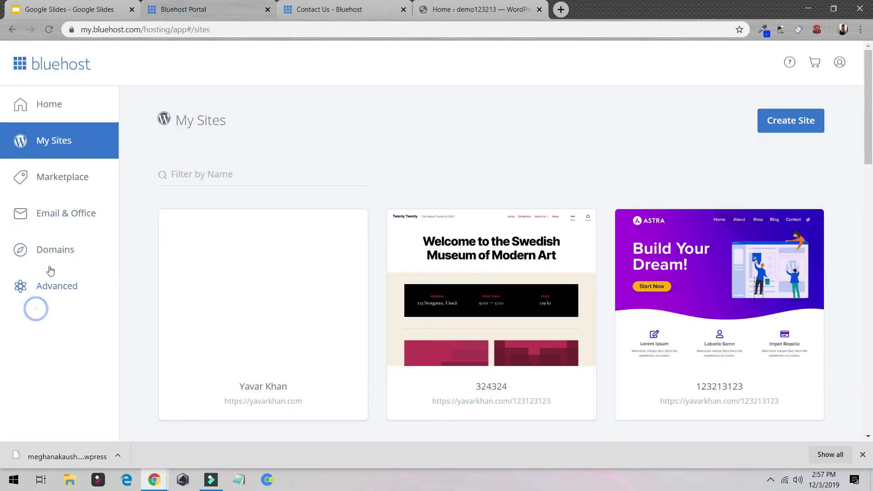
# - Browse the add-on products in the Bluehost Marketplace
pyautogui.click(46, 188)
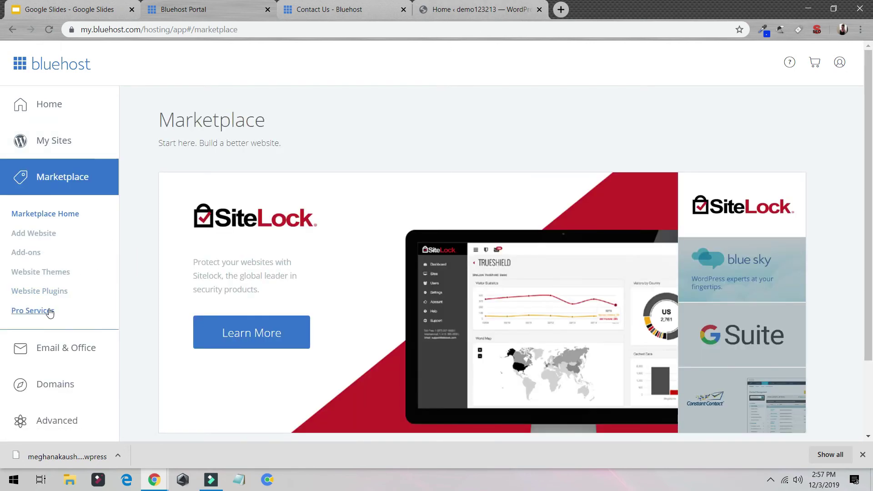
pyautogui.click(48, 309)
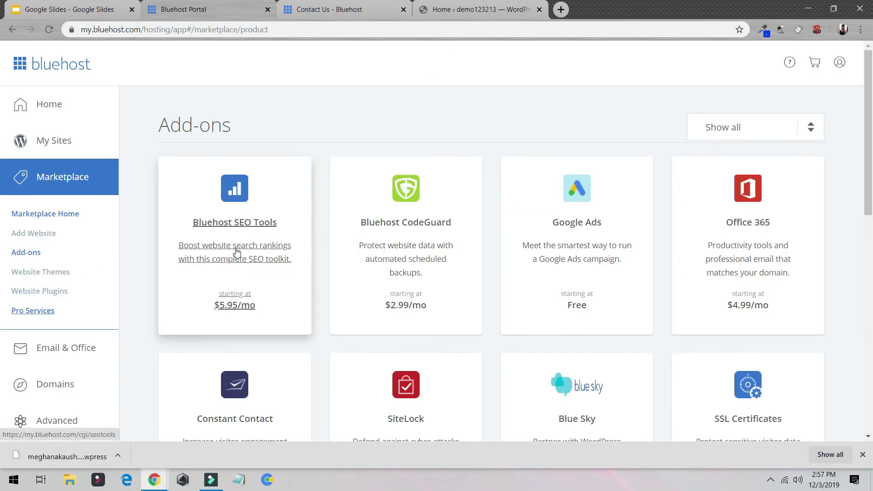
pyautogui.scroll(-5, 546, 191)
pyautogui.scroll(-7, 434, 200)
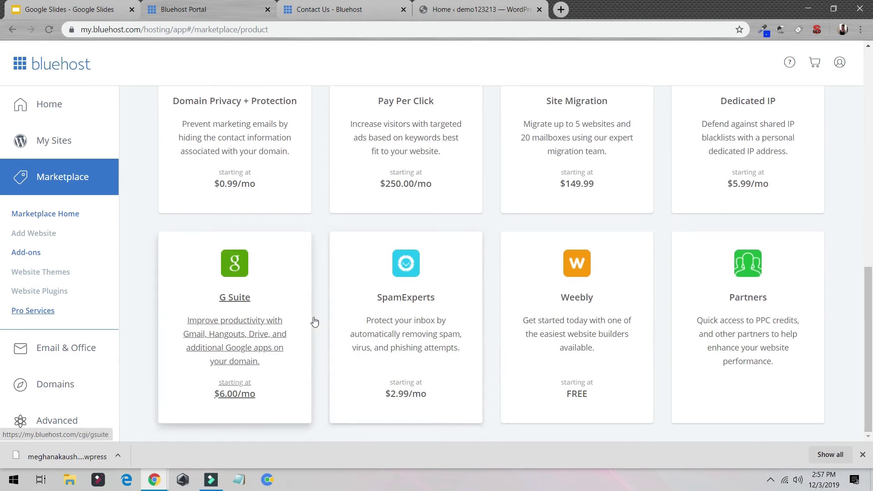
pyautogui.scroll(10, 488, 308)
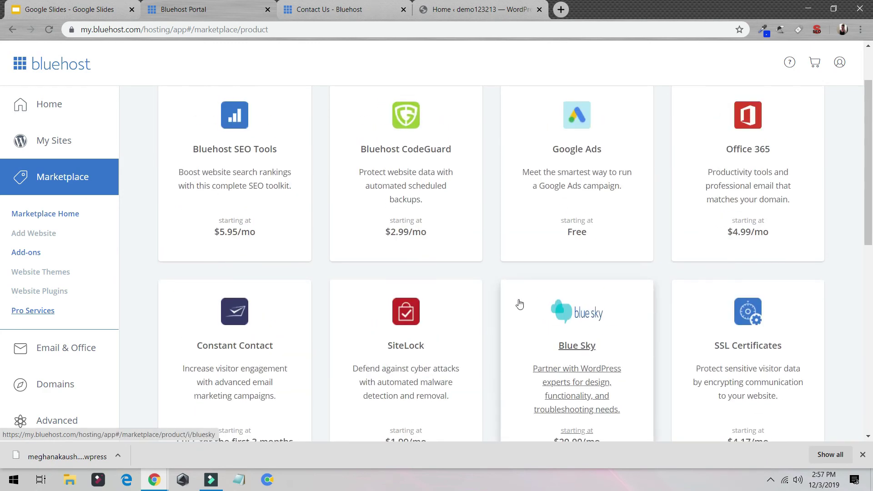
pyautogui.scroll(2, 373, 265)
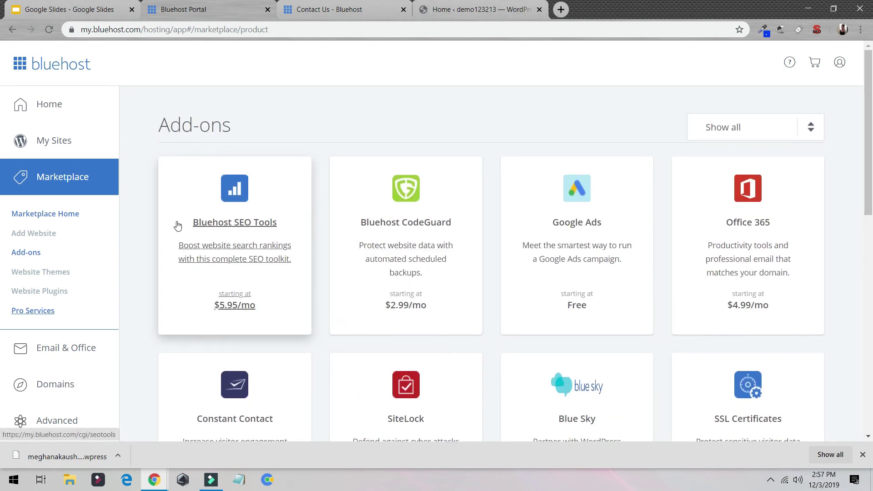
# - View the Bluehost SEO Tools page with its Start and Grow plans
pyautogui.click(240, 256)
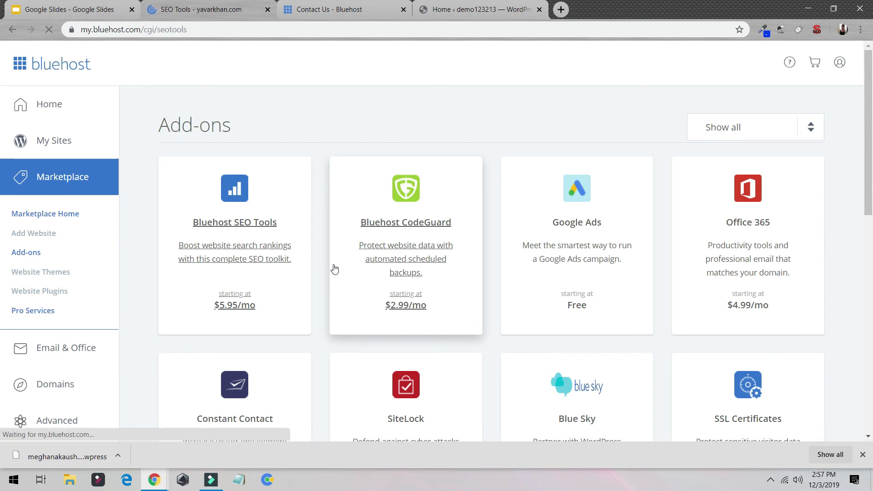
pyautogui.scroll(-3, 347, 253)
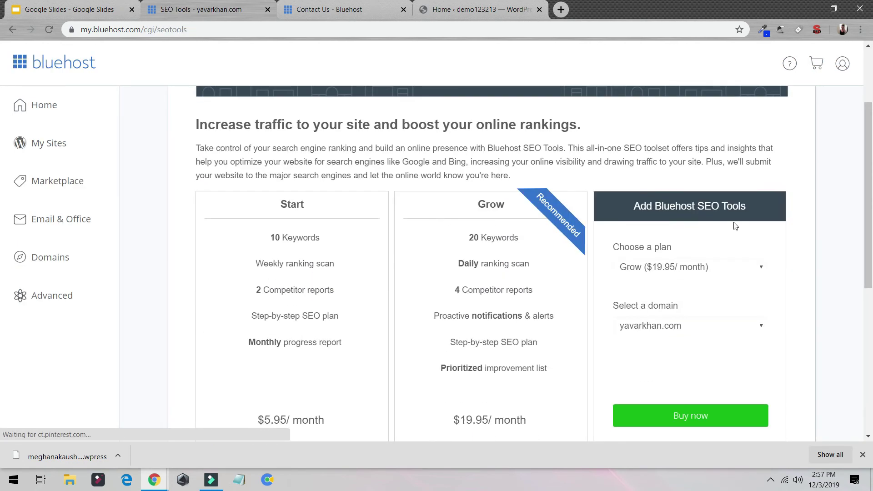
pyautogui.moveTo(445, 233); pyautogui.dragTo(544, 332)
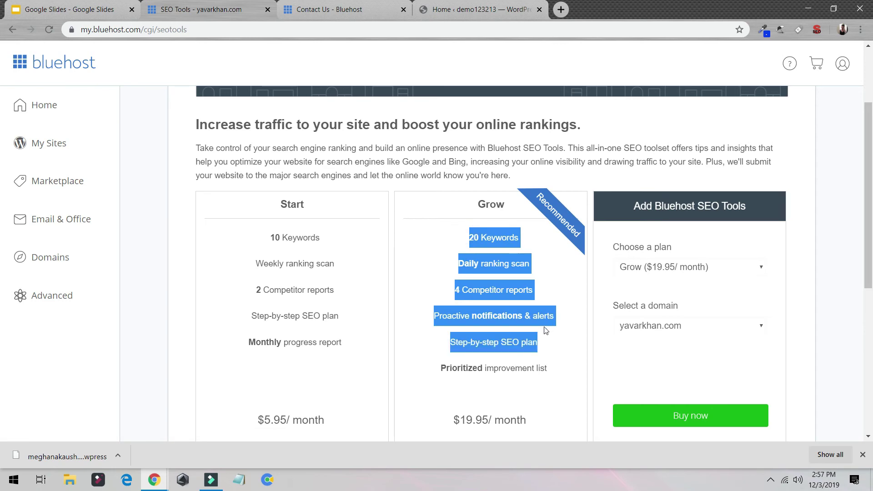
pyautogui.scroll(-3, 453, 154)
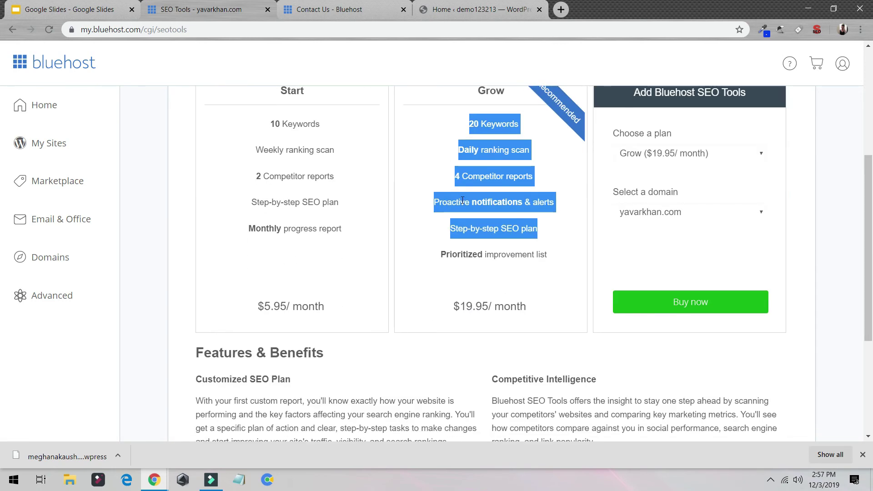
# - Return to the new site's WordPress Bluehost home showing Coming Soon Active
pyautogui.click(473, 9)
pyautogui.scroll(-5, 462, 103)
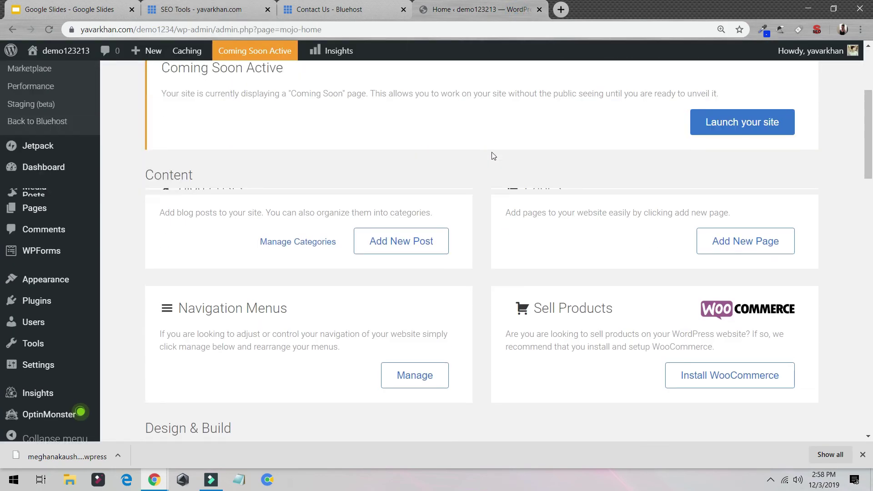
pyautogui.scroll(5, 491, 156)
pyautogui.scroll(-10, 555, 246)
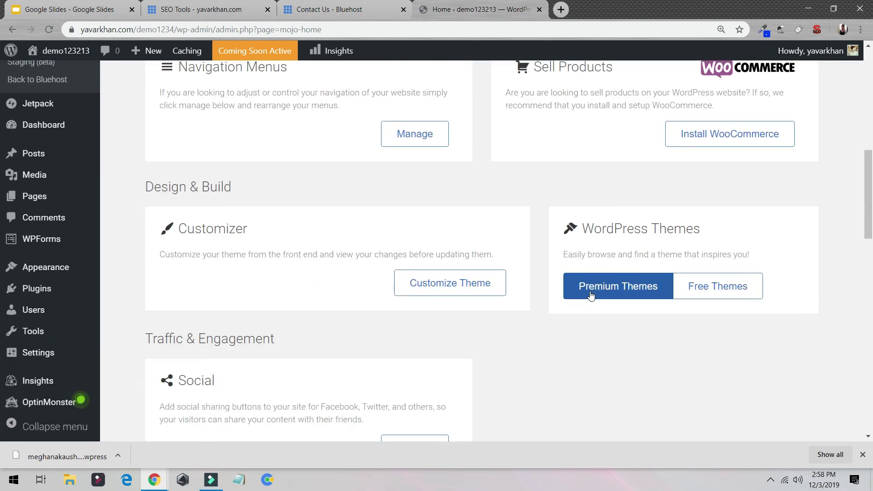